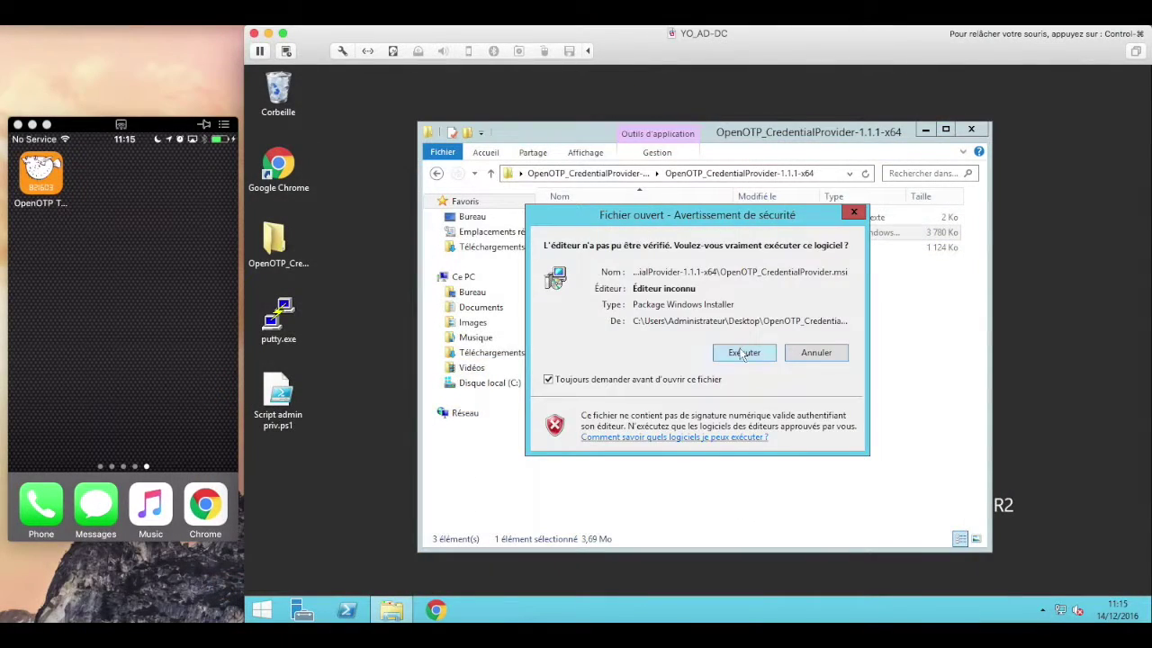
Launch the OpenOTP Credential Provider installer and accept the licence agreement.
{"action": "left_click", "coordinate": [744, 352]}
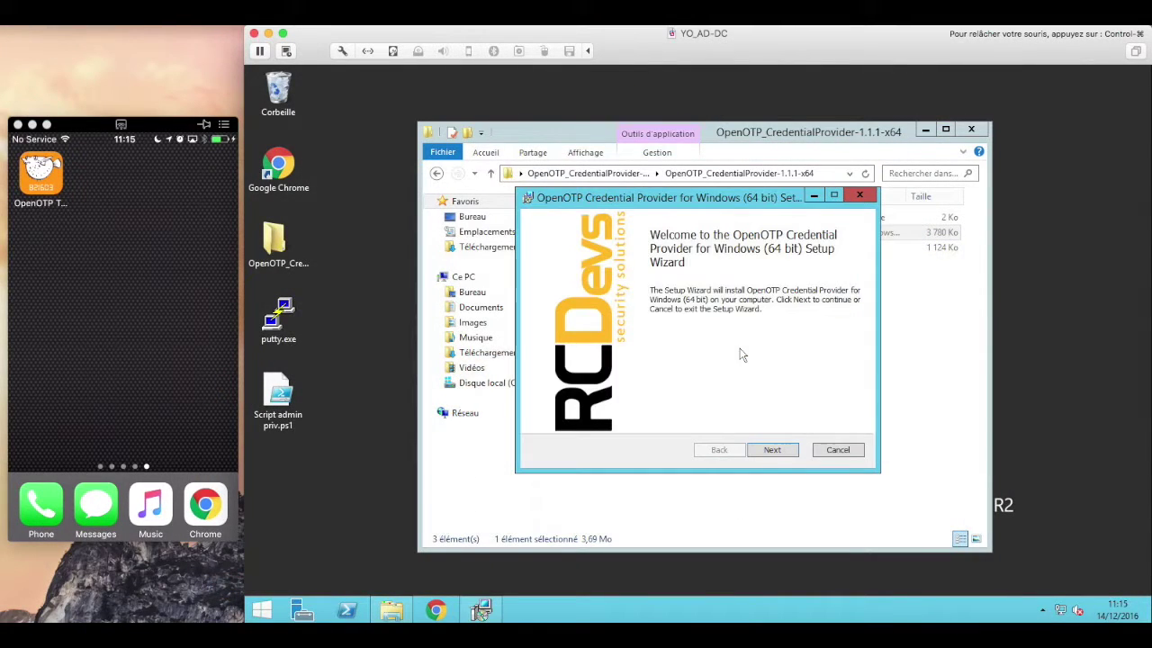
{"action": "left_click", "coordinate": [771, 450]}
{"action": "left_click", "coordinate": [607, 415]}
{"action": "left_click", "coordinate": [771, 449]}
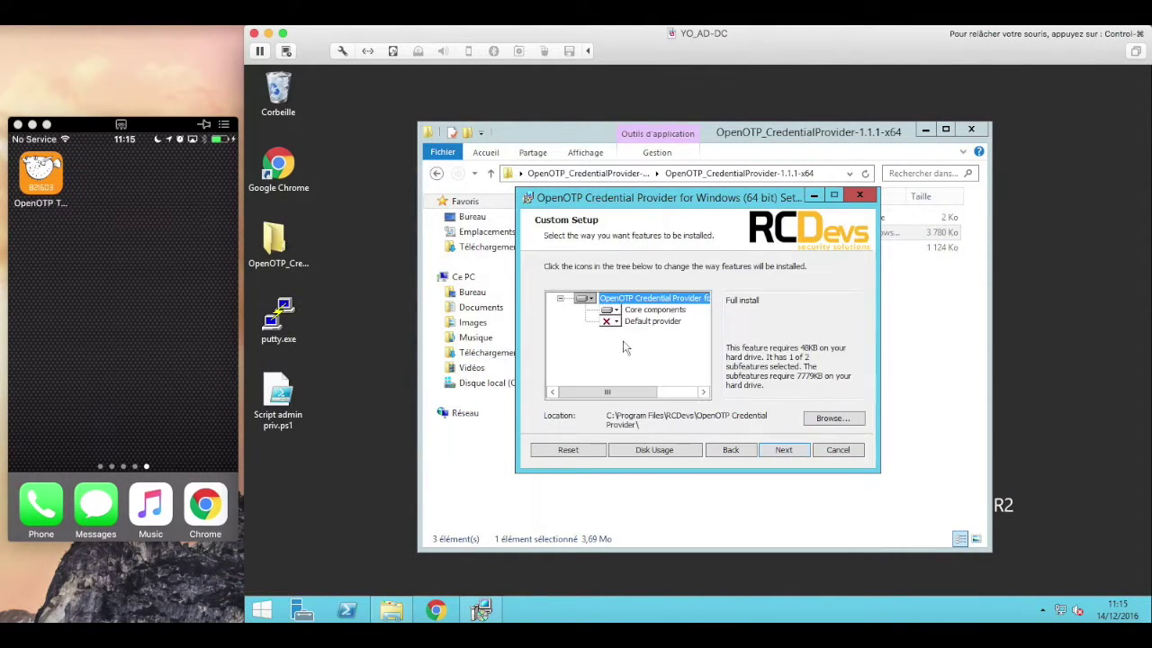
Set the Default provider feature to install locally and continue to Configuration 1/4.
{"action": "left_click", "coordinate": [616, 322]}
{"action": "left_click", "coordinate": [648, 336]}
{"action": "left_click", "coordinate": [783, 450]}
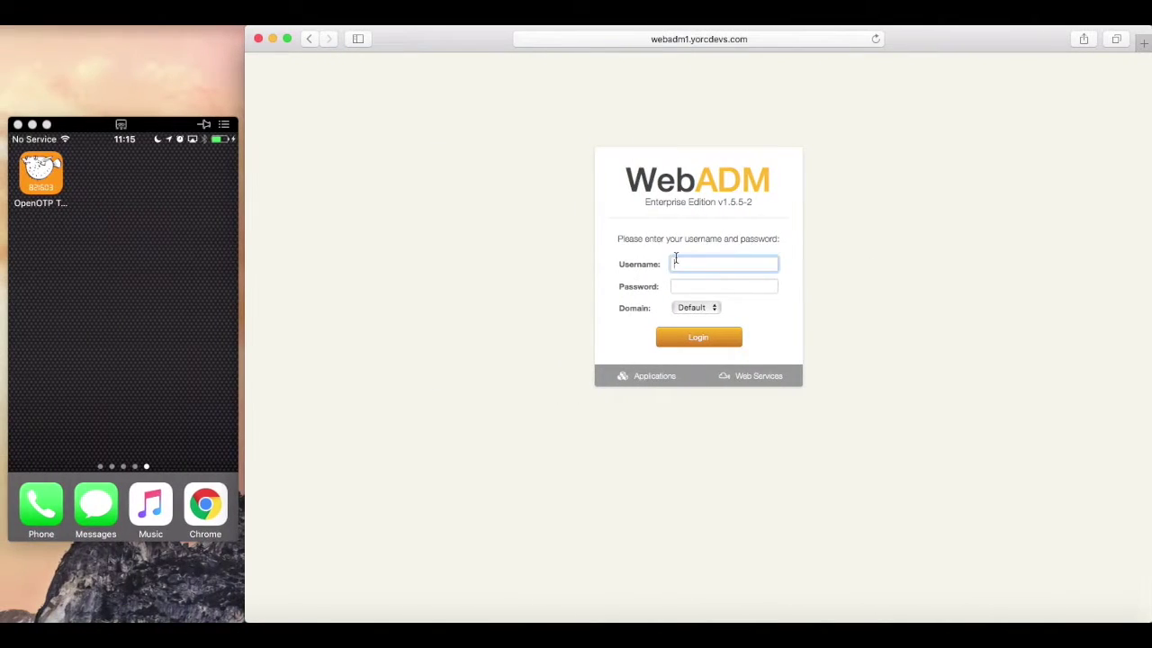
Sign in to WebADM as administrateur with the account password.
{"action": "type", "text": "administrateur"}
{"action": "key", "text": "Tab"}
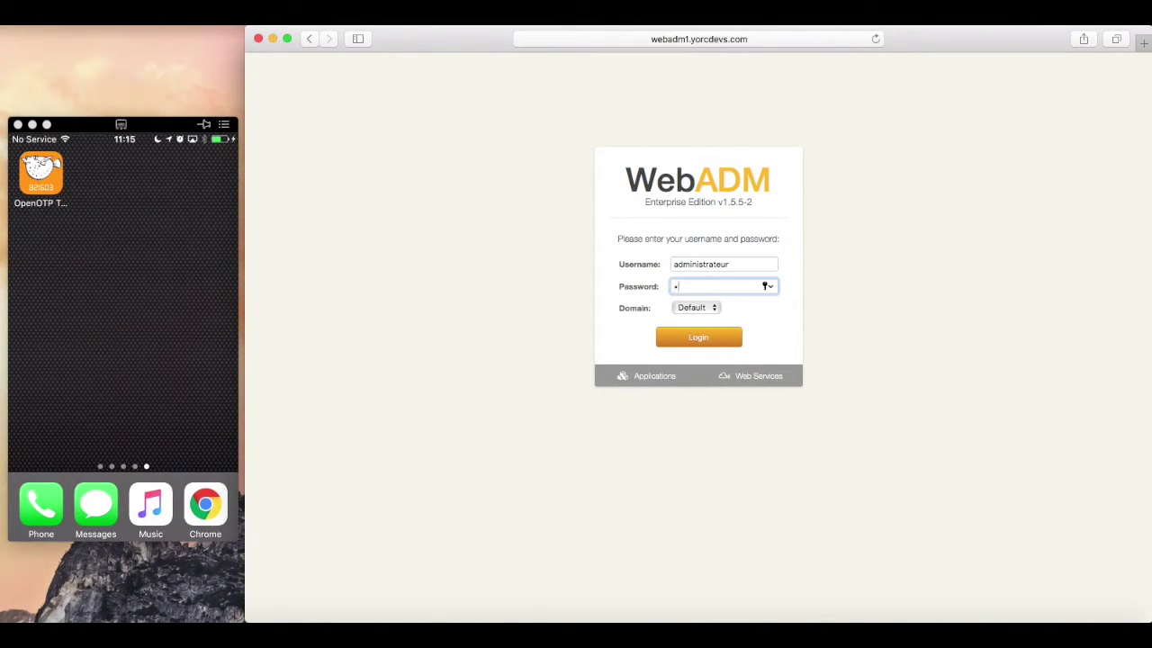
{"action": "key", "text": "Return"}
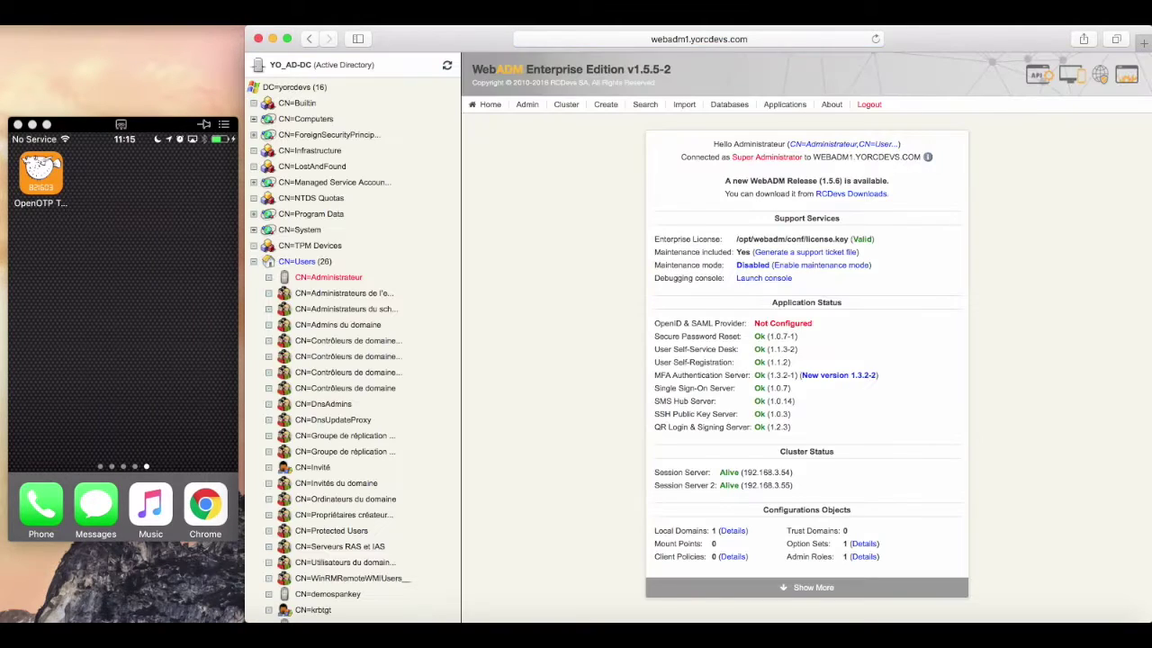
Show the Applications page and select the MFA Authentication Server's SSL service URL.
{"action": "left_click", "coordinate": [779, 106]}
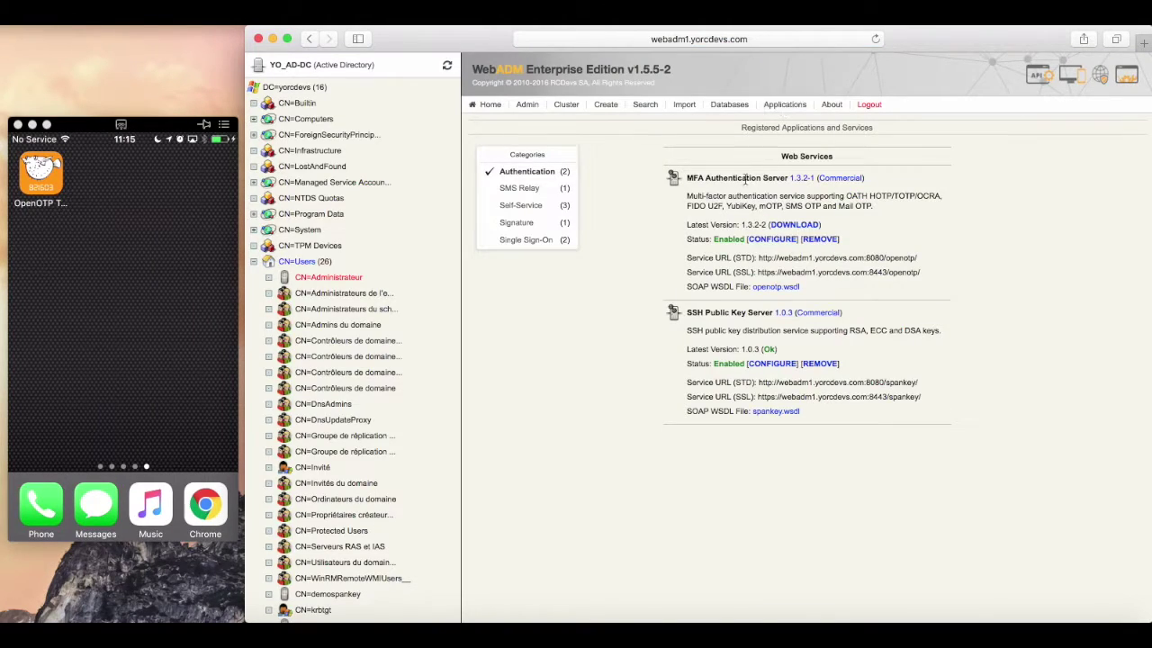
{"action": "left_click_drag", "start_coordinate": [687, 271], "coordinate": [934, 281]}
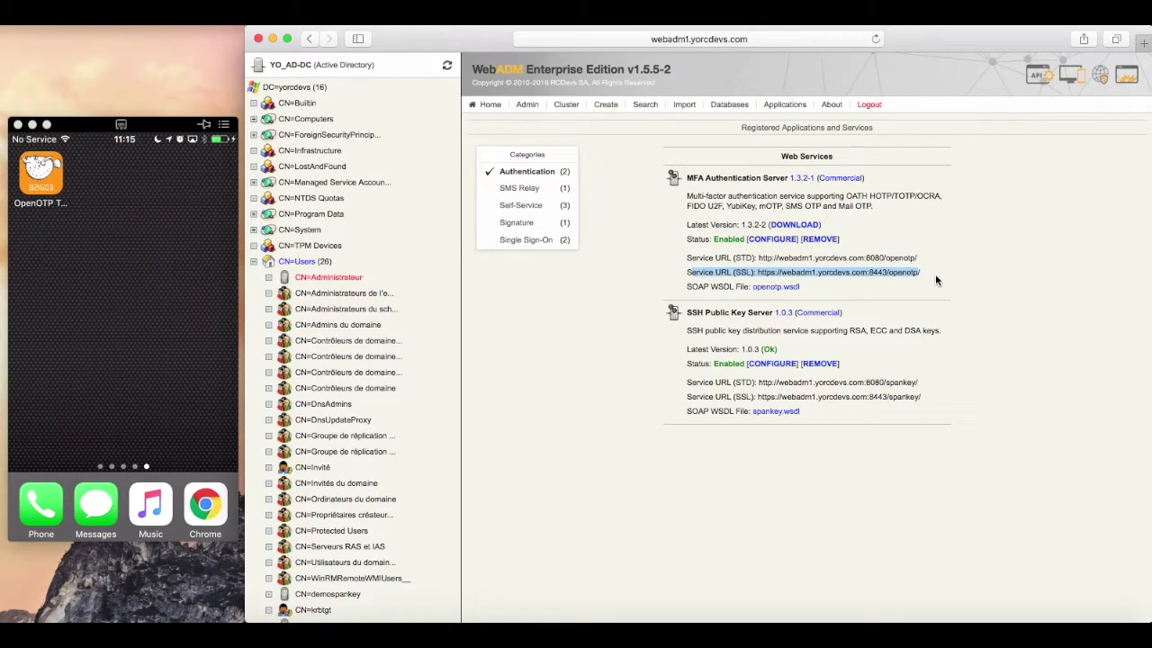
{"action": "left_click", "coordinate": [928, 271]}
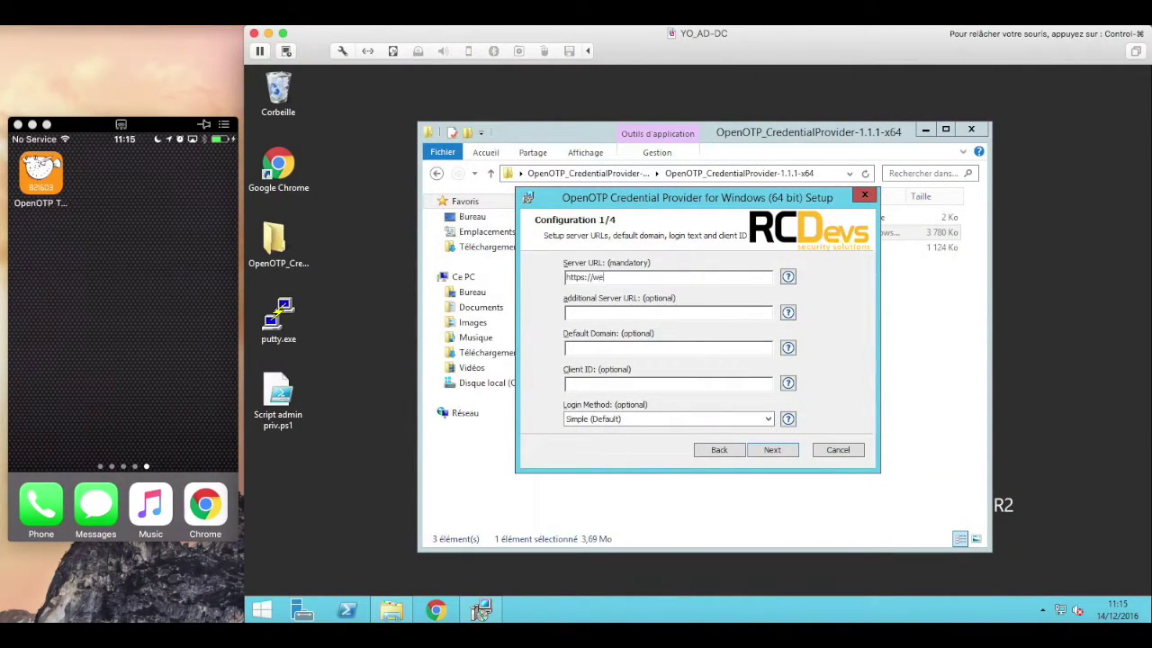
Enter the server URL, domain yorcdevs.com, client ID CHALLENGE and login text 'Hello OpenOTP User'.
{"action": "type", "text": "yorcdevs.com:8443/openotp/"}
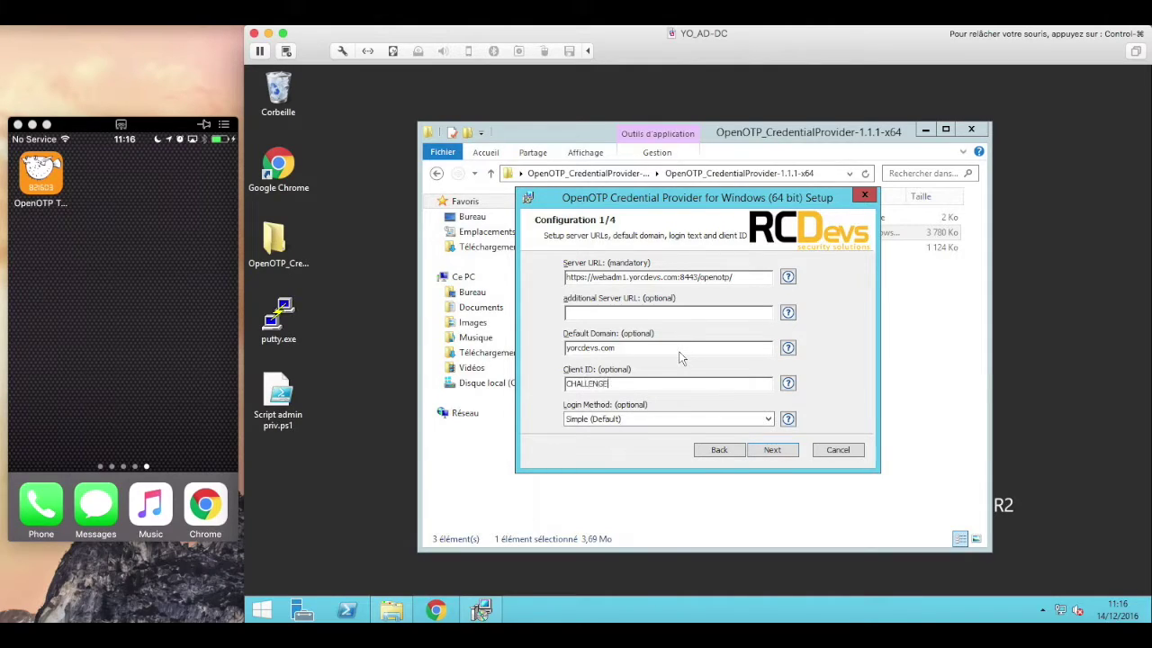
{"action": "left_click", "coordinate": [771, 450]}
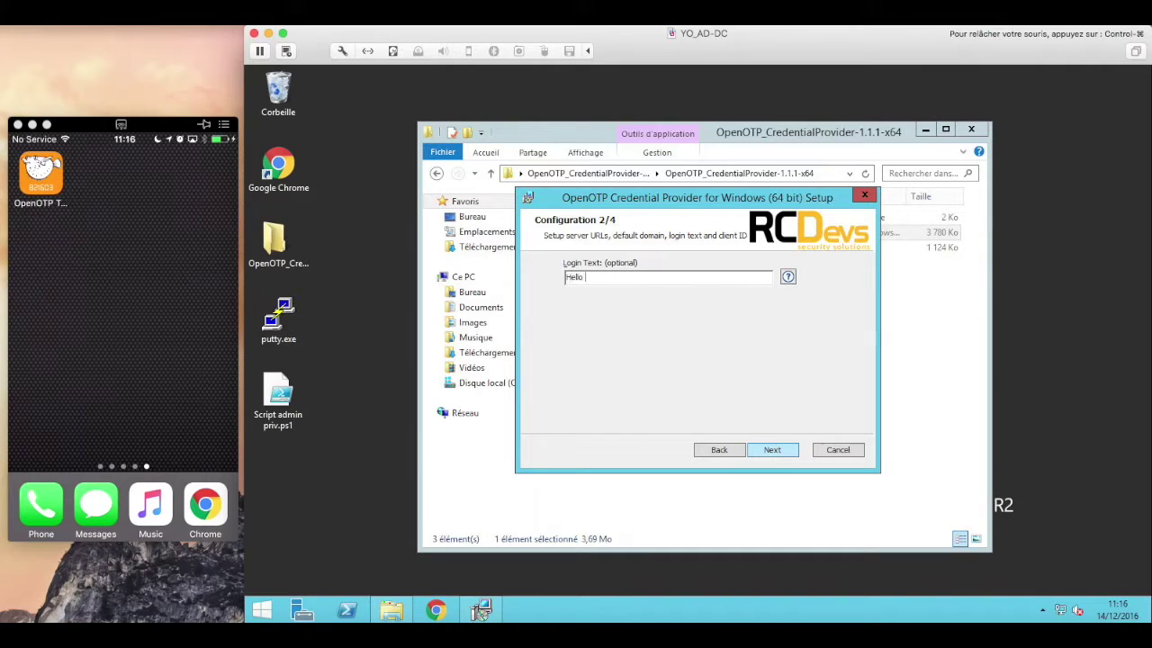
{"action": "type", "text": "Hello OpenOTP User !"}
{"action": "left_click", "coordinate": [771, 451]}
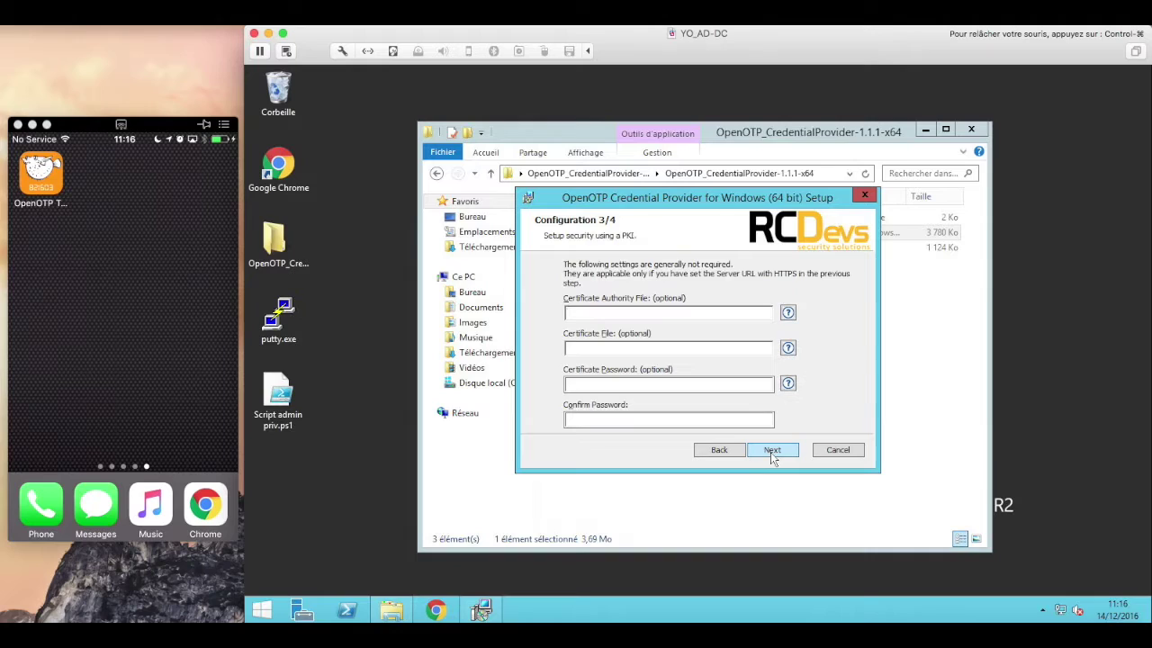
Keep the default certificate and advanced settings and run the installation to completion.
{"action": "left_click", "coordinate": [771, 450]}
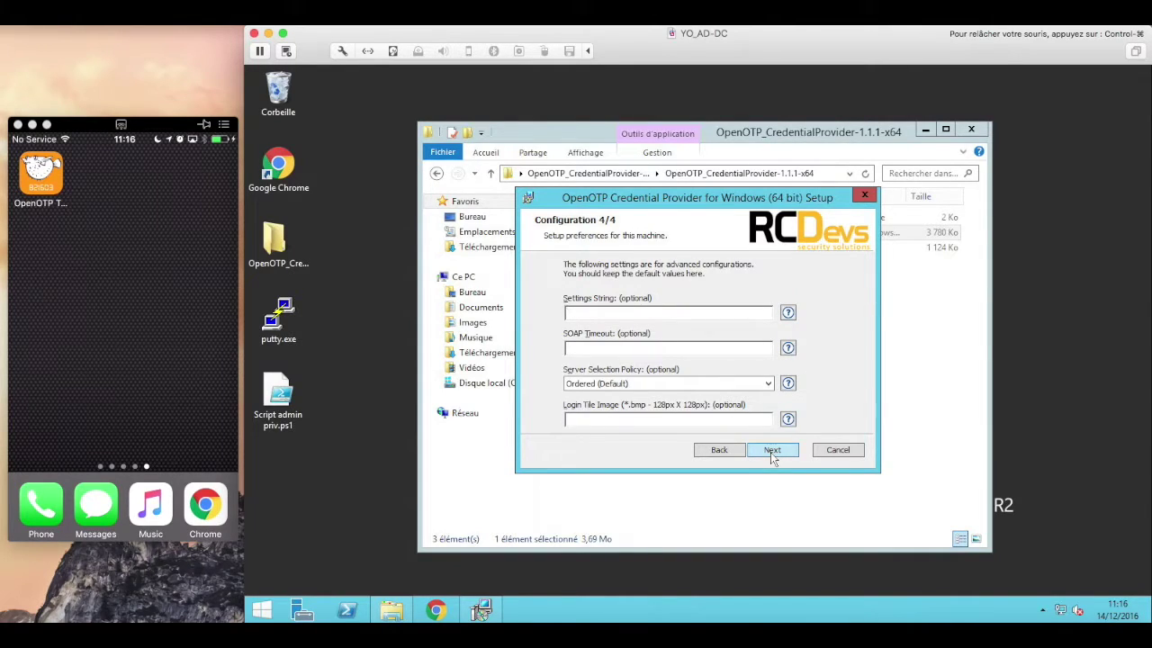
{"action": "left_click", "coordinate": [771, 449]}
{"action": "left_click", "coordinate": [771, 450]}
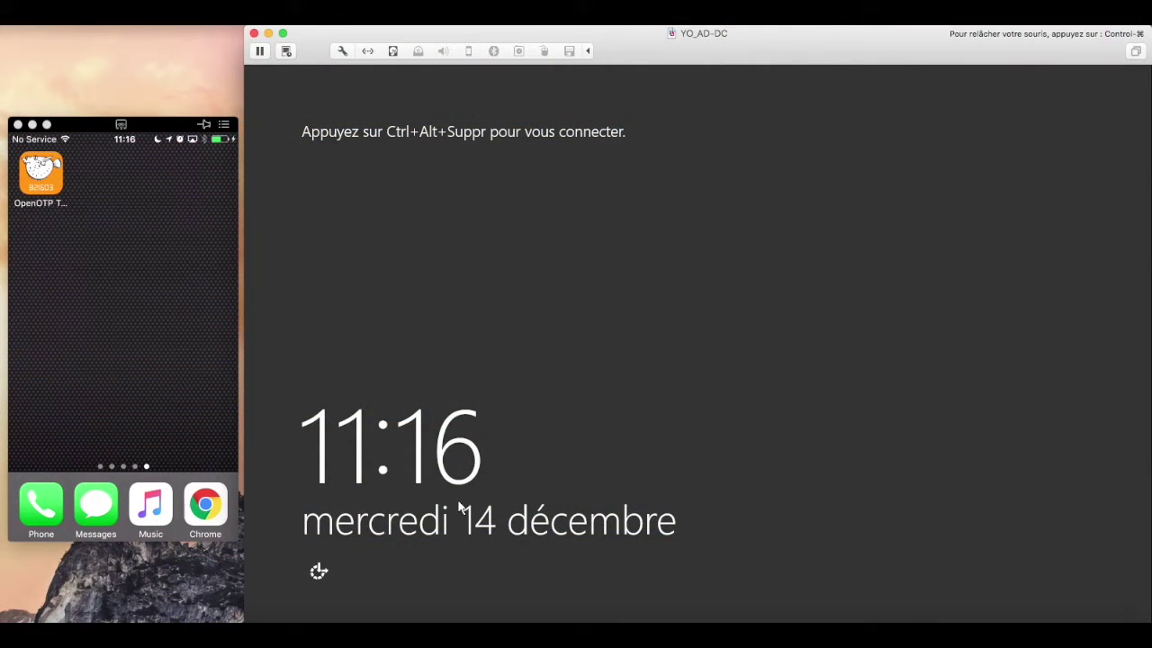
Send Ctrl+Alt+Del, log in as administrateur with the account password, then the token's one-time password.
{"action": "left_click", "coordinate": [286, 50]}
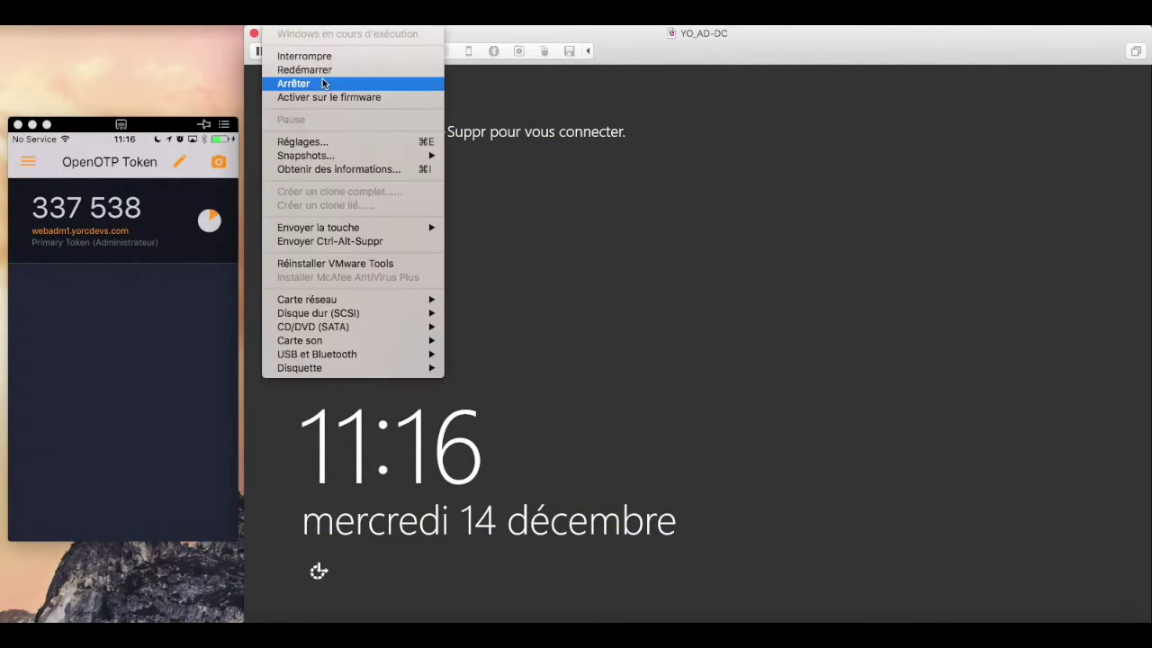
{"action": "left_click", "coordinate": [342, 241]}
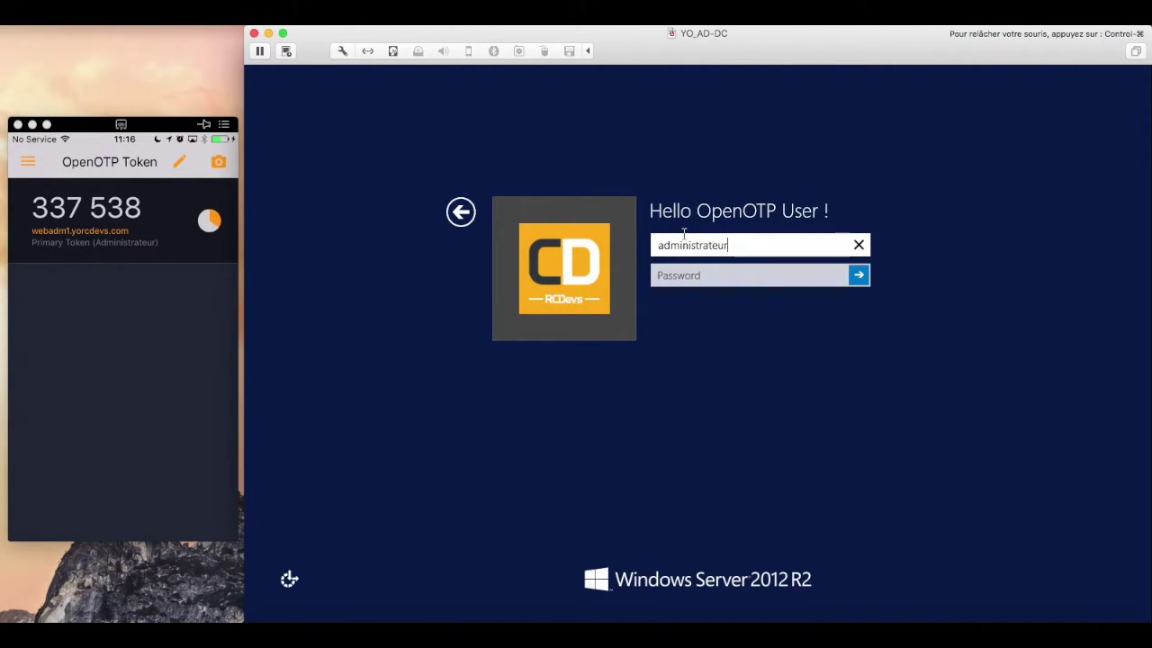
{"action": "key", "text": "Tab"}
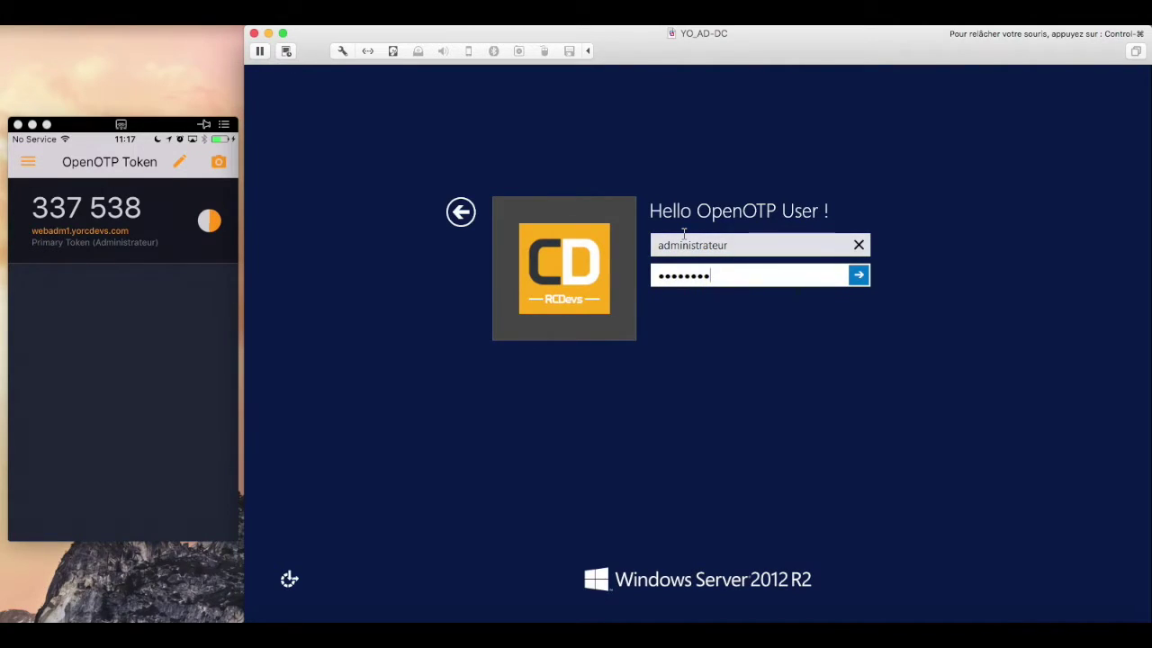
{"action": "key", "text": "Return"}
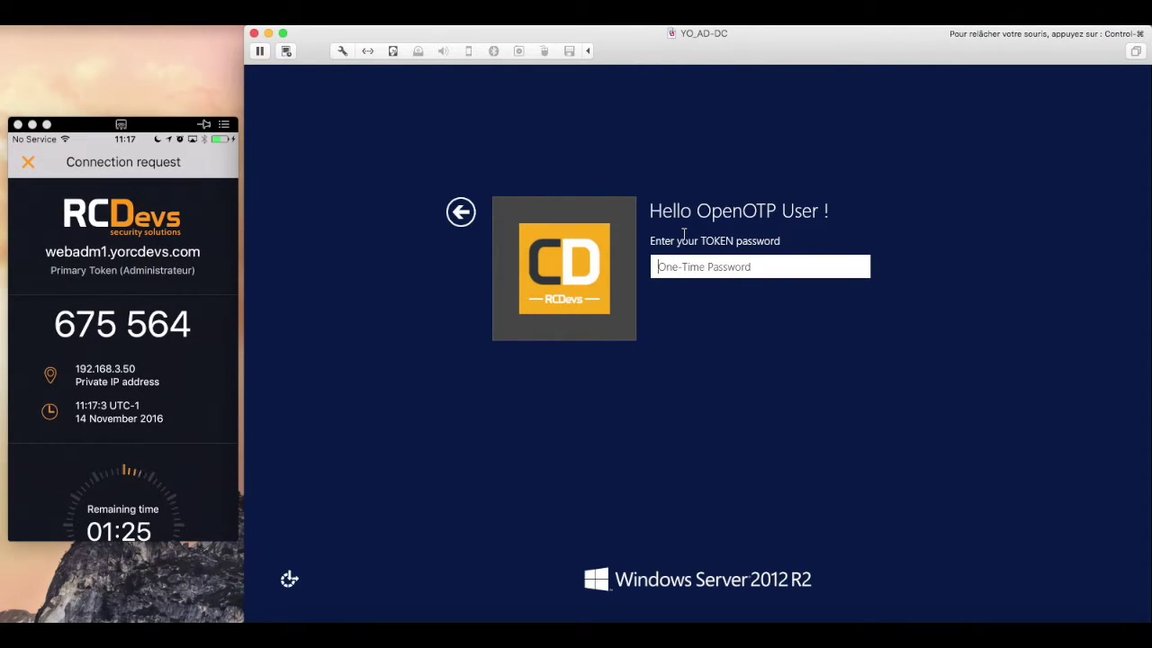
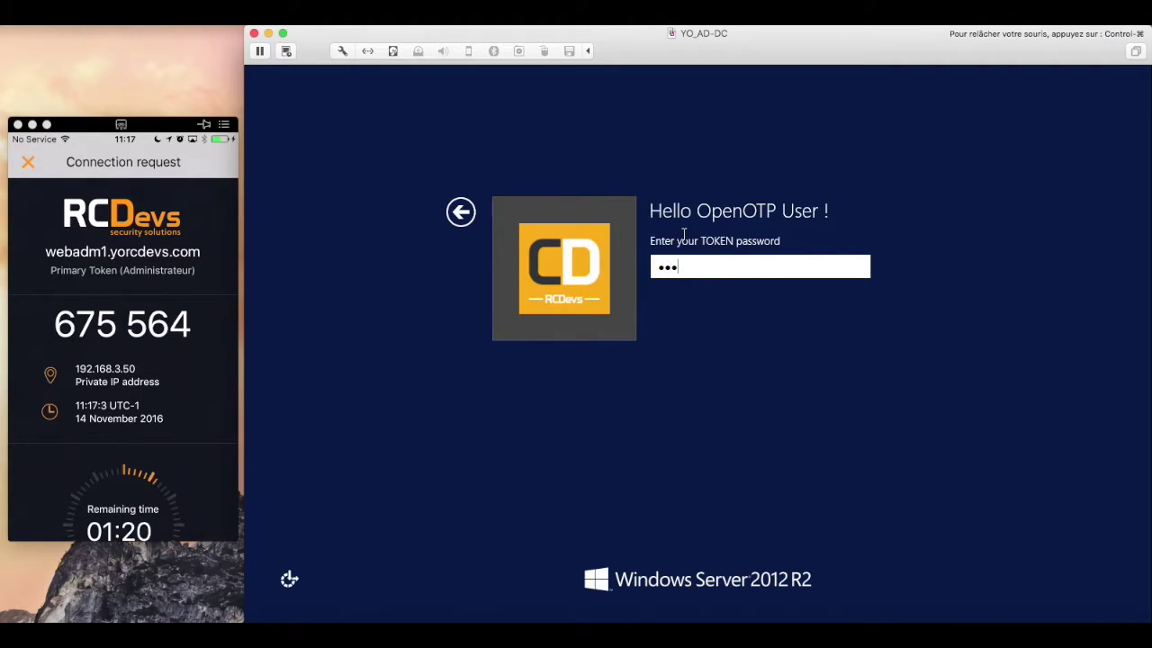
{"action": "key", "text": "Return"}
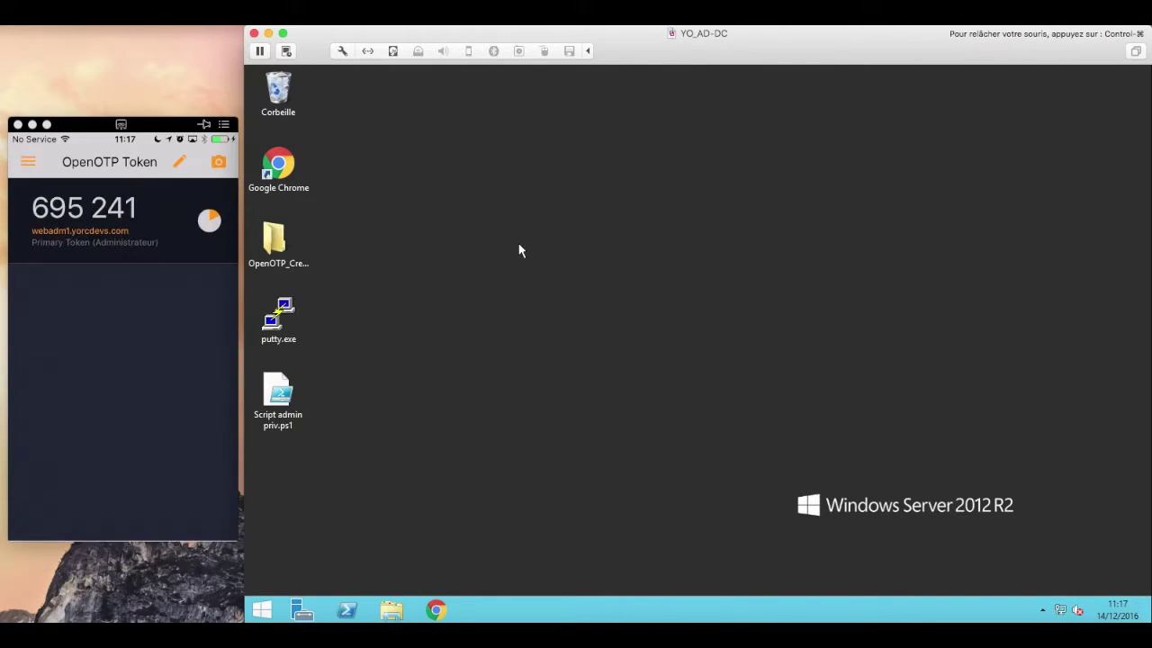
Open WebADM Server Log Files under Databases and highlight the latest administrateur login entries.
{"action": "key", "text": "ctrl+Left"}
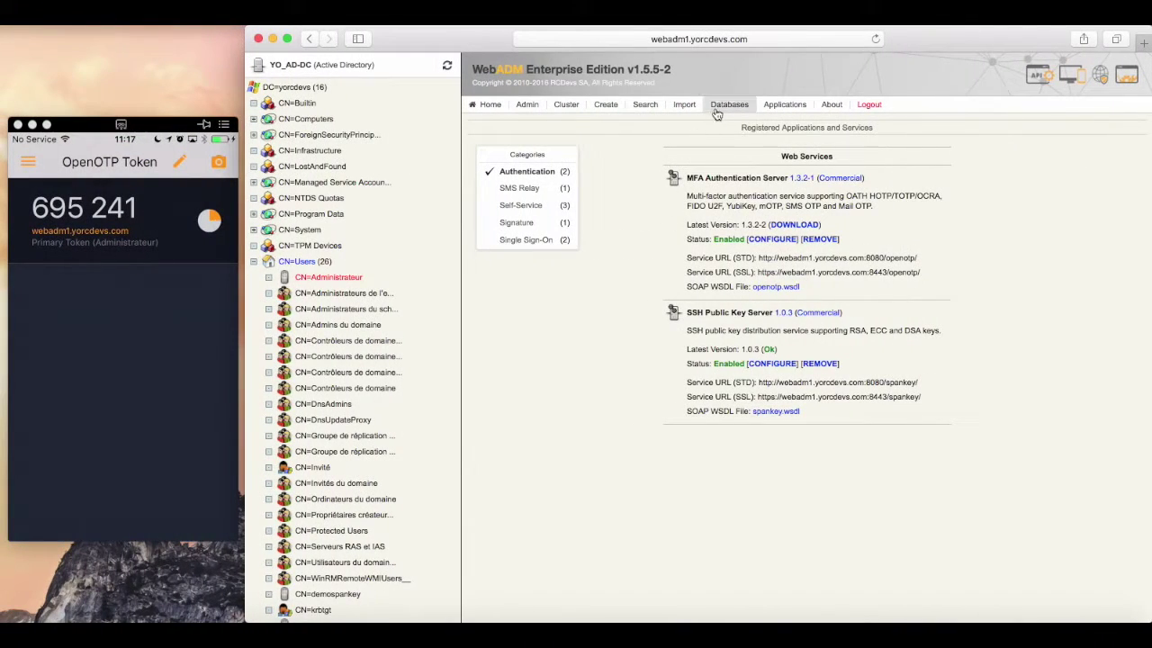
{"action": "left_click", "coordinate": [724, 106]}
{"action": "left_click", "coordinate": [761, 463]}
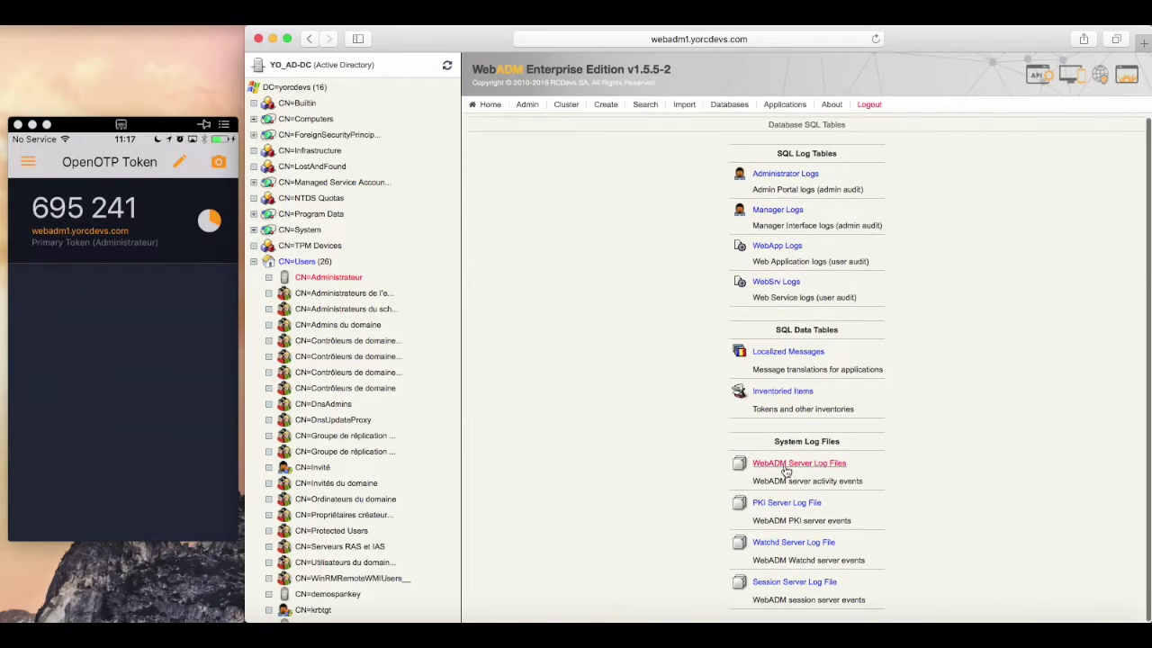
{"action": "scroll", "coordinate": [747, 455], "scroll_direction": "down", "scroll_amount": 5}
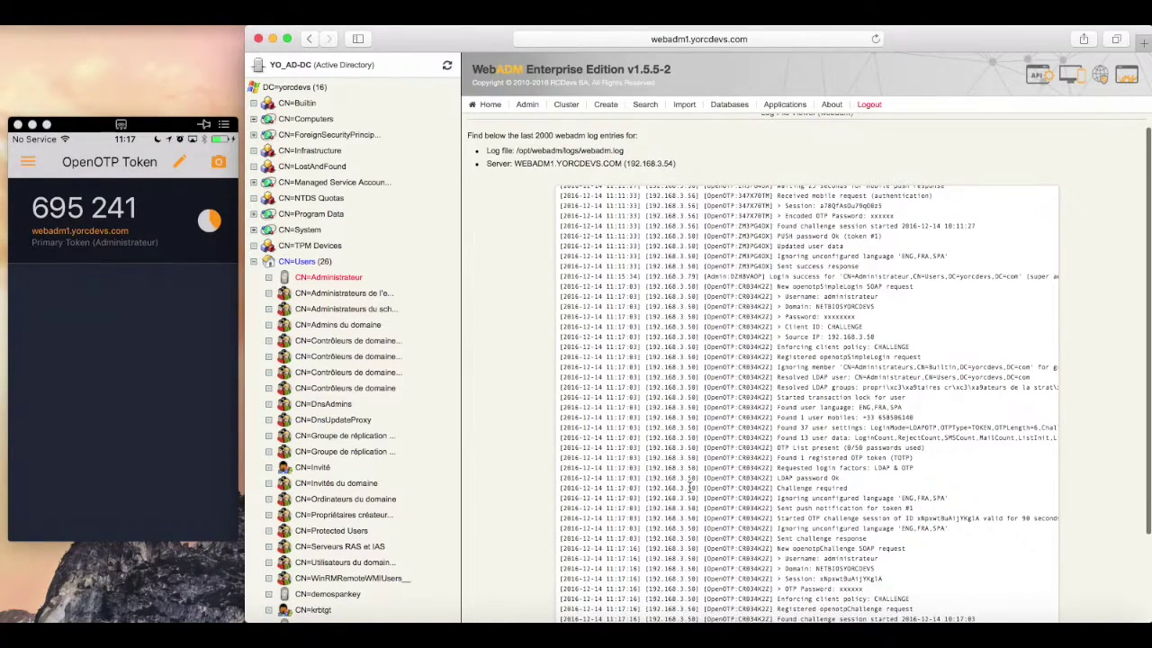
{"action": "left_click_drag", "start_coordinate": [861, 576], "coordinate": [554, 178]}
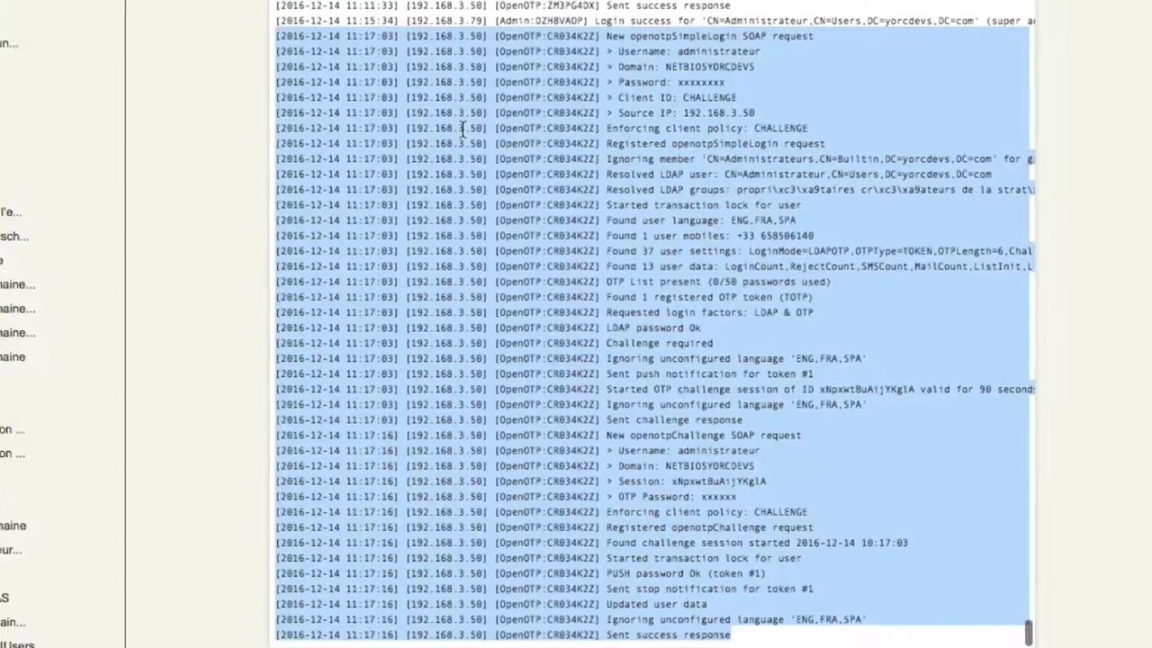
{"action": "right_click", "coordinate": [263, 609]}
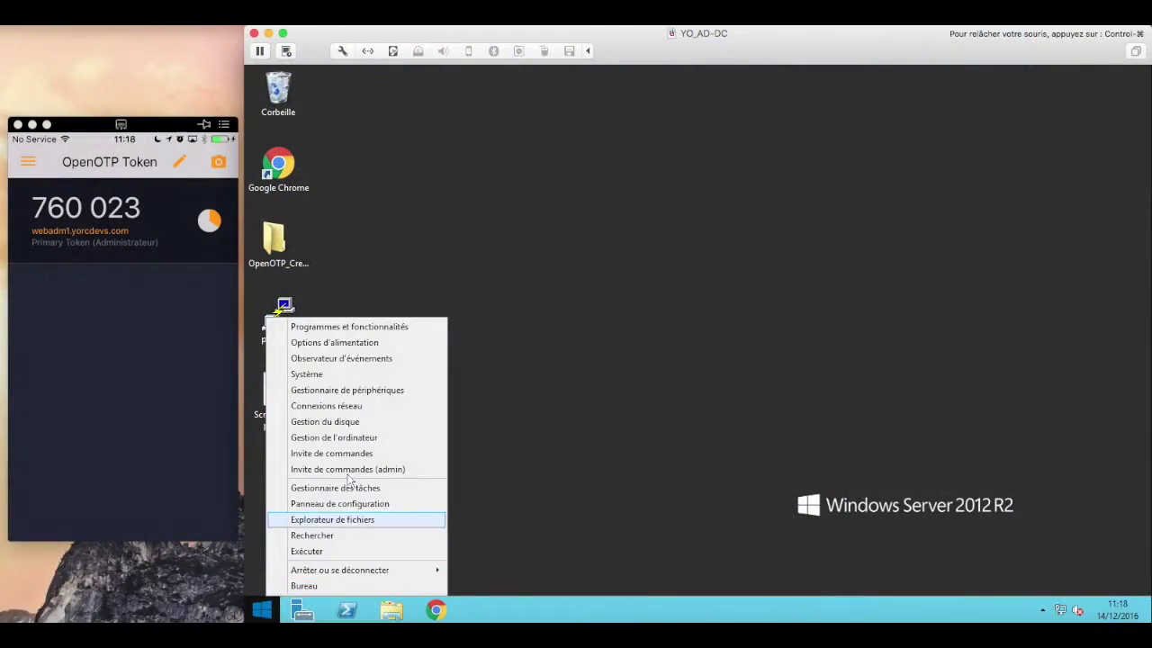
Start a Change of the OpenOTP Credential Provider for Windows installation from Programs and Features.
{"action": "left_click", "coordinate": [378, 326]}
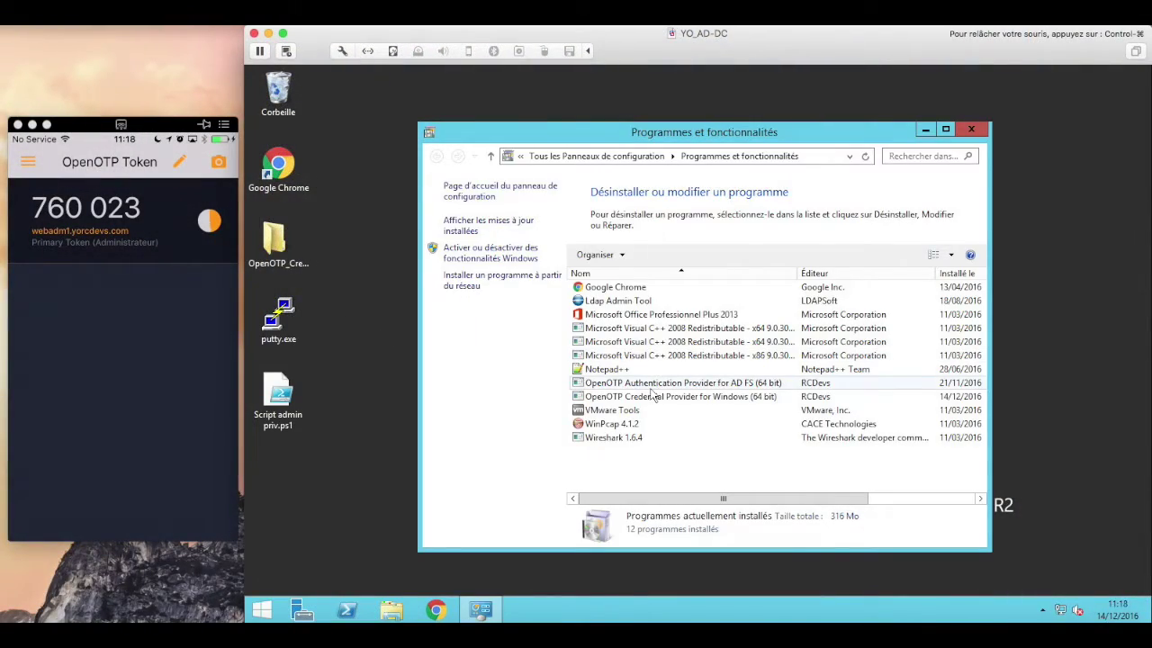
{"action": "left_click", "coordinate": [653, 396]}
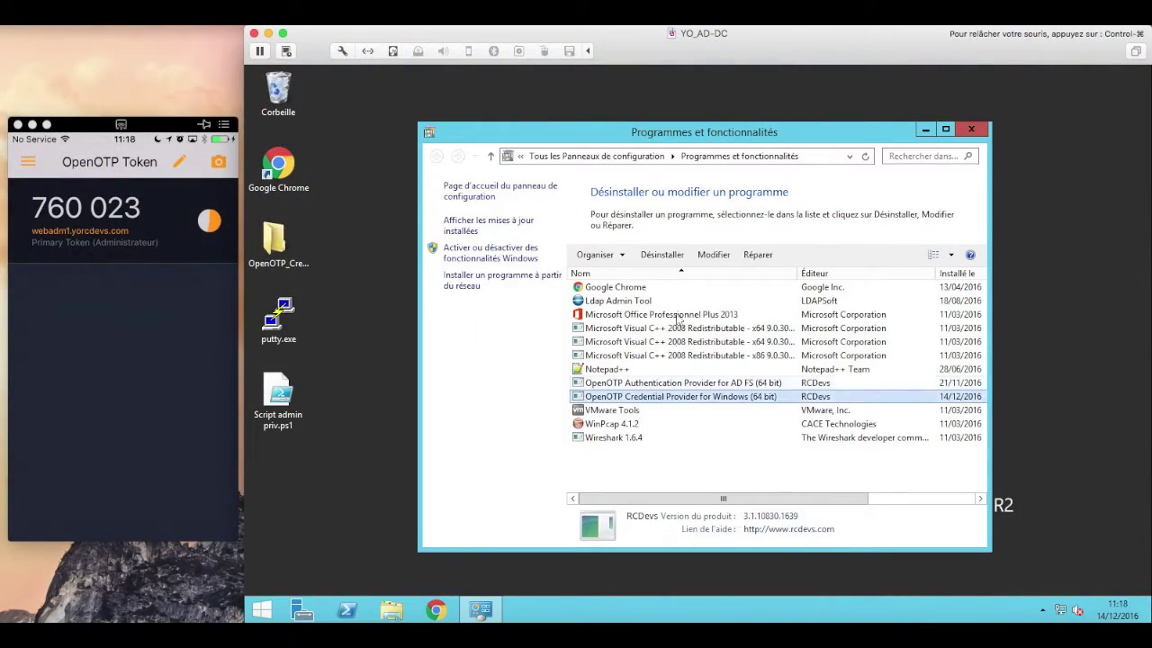
{"action": "left_click", "coordinate": [709, 257]}
{"action": "left_click", "coordinate": [767, 452]}
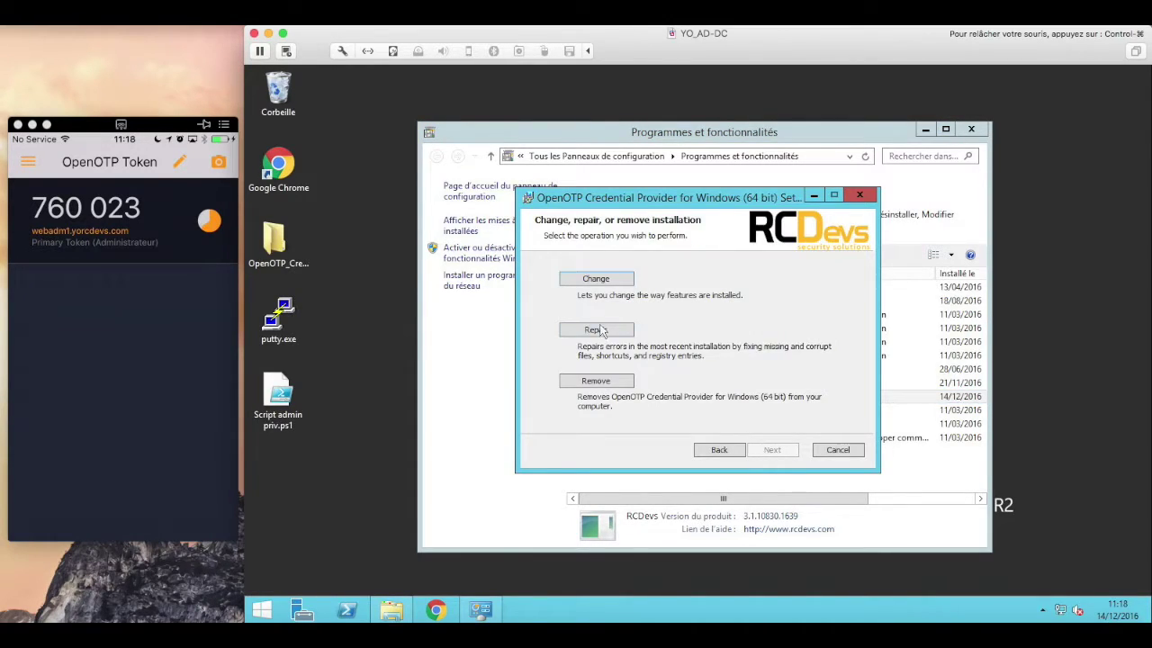
{"action": "left_click", "coordinate": [601, 279]}
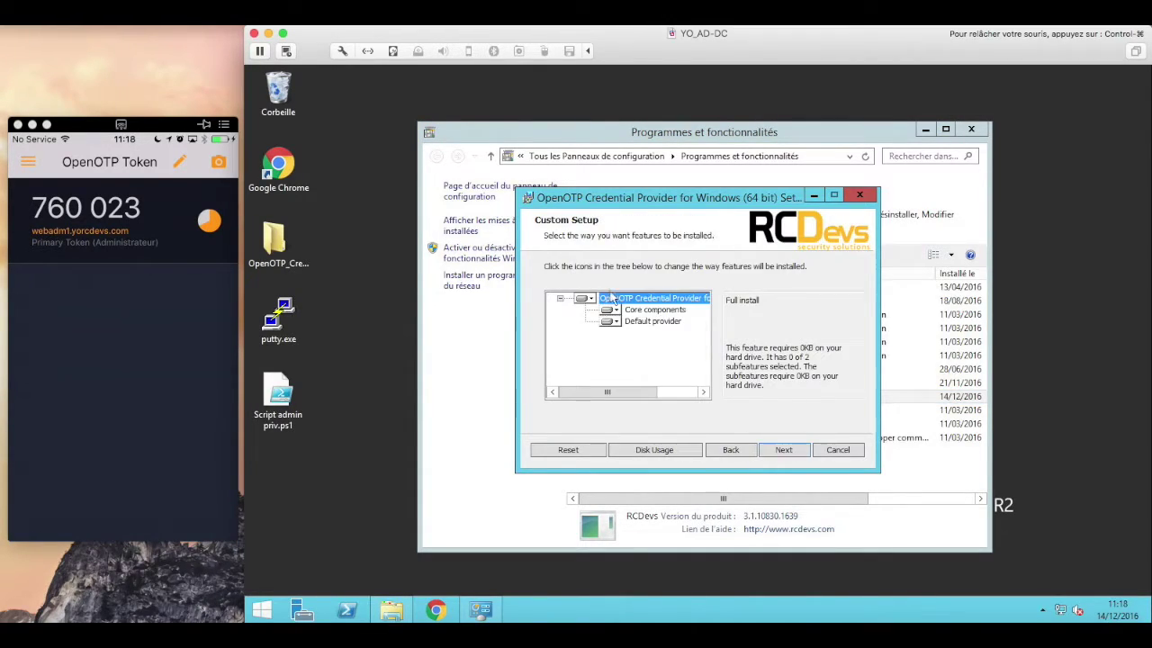
{"action": "left_click", "coordinate": [782, 450]}
Replace the Client ID with PUSH and apply the change through to Finish.
{"action": "double_click", "coordinate": [622, 384]}
{"action": "key", "text": "BackSpace"}
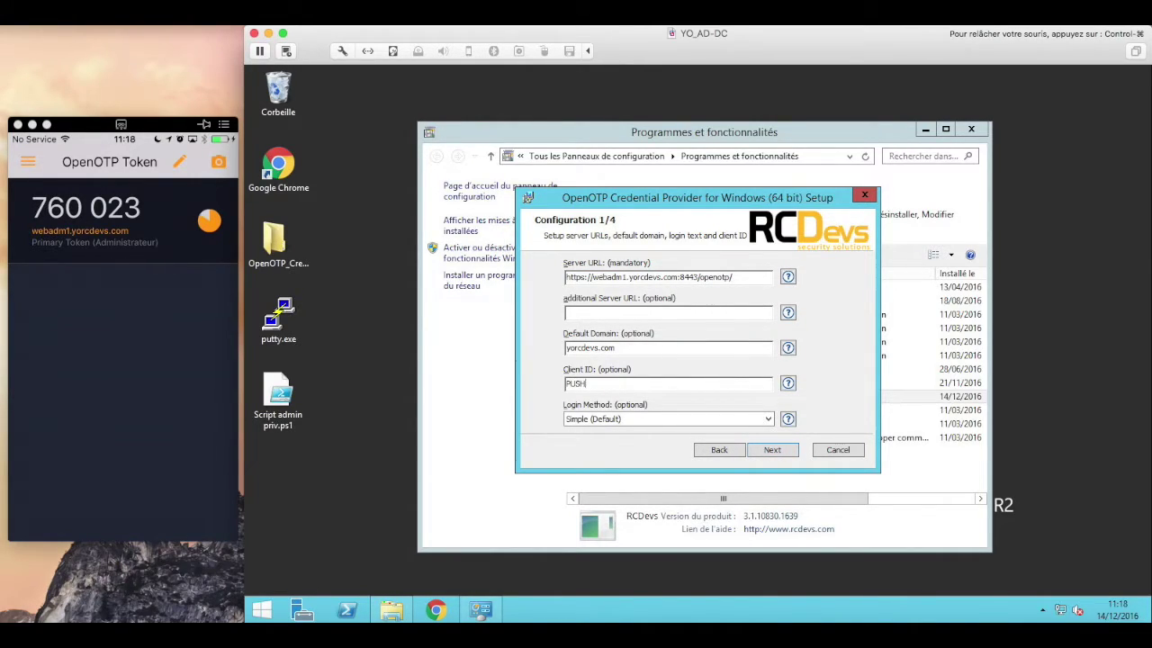
{"action": "left_click", "coordinate": [772, 449]}
{"action": "left_click", "coordinate": [777, 452]}
{"action": "left_click", "coordinate": [777, 451]}
{"action": "left_click", "coordinate": [777, 451]}
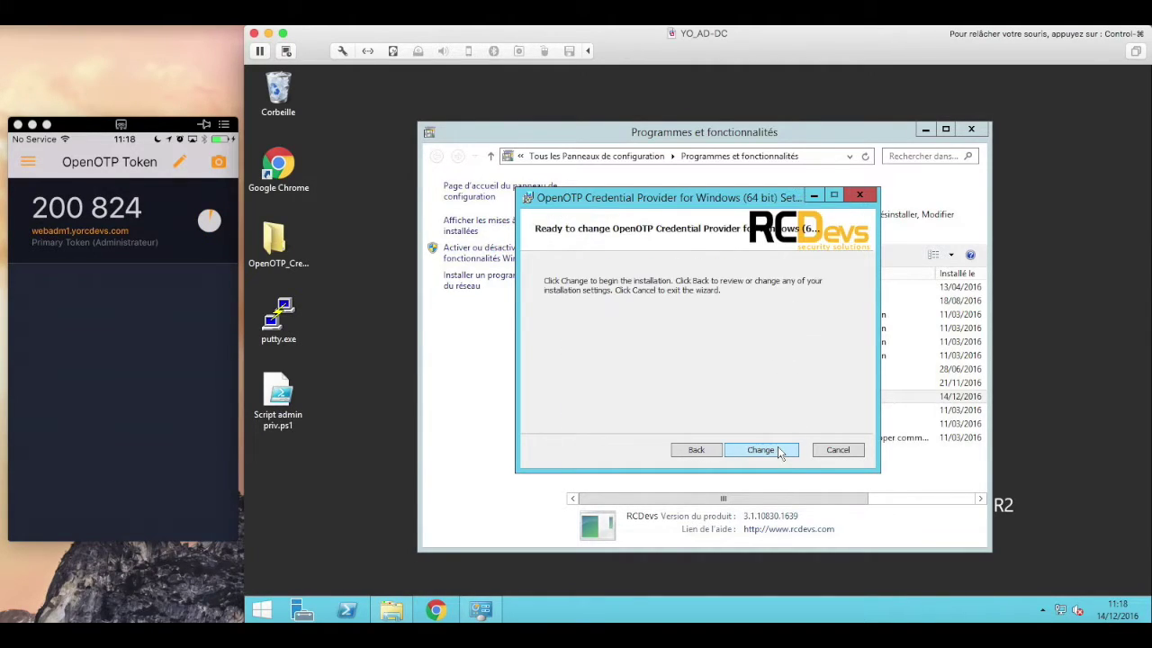
{"action": "left_click", "coordinate": [778, 450]}
{"action": "left_click", "coordinate": [779, 452]}
Close Programs and Features and sign out of the server session.
{"action": "left_click", "coordinate": [971, 132]}
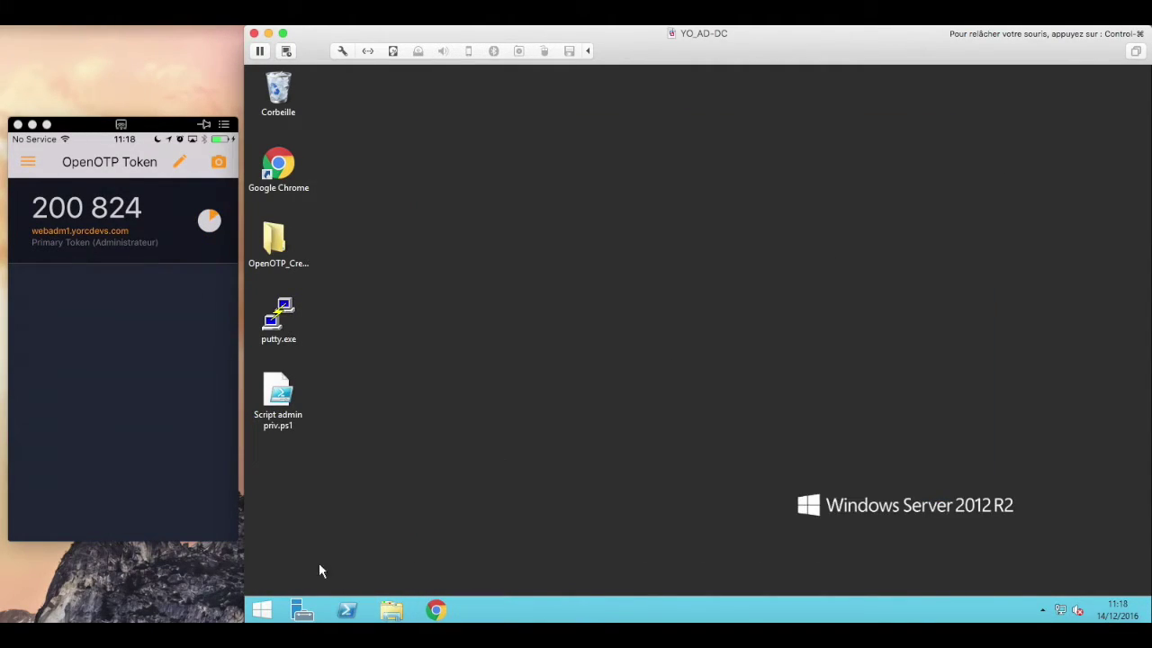
{"action": "right_click", "coordinate": [262, 610]}
{"action": "mouse_move", "coordinate": [437, 583]}
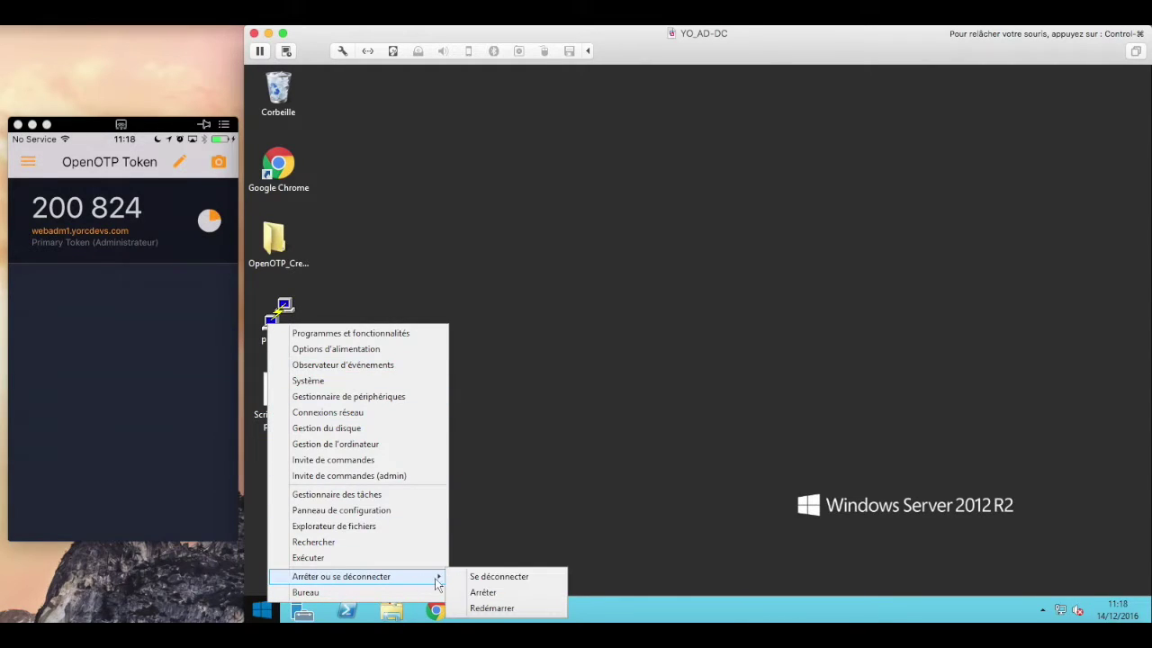
{"action": "left_click", "coordinate": [490, 580]}
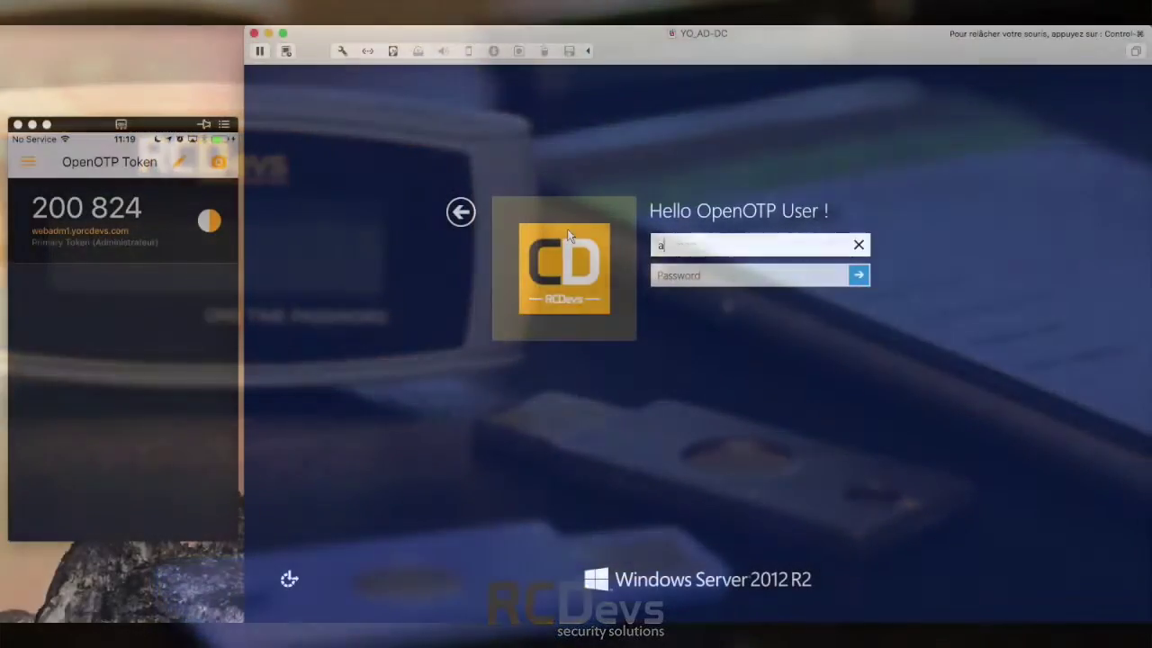
Log back in as administrateur with the account password to trigger the push approval.
{"action": "type", "text": "ministrateur"}
{"action": "key", "text": "Tab"}
{"action": "type", "text": "********"}
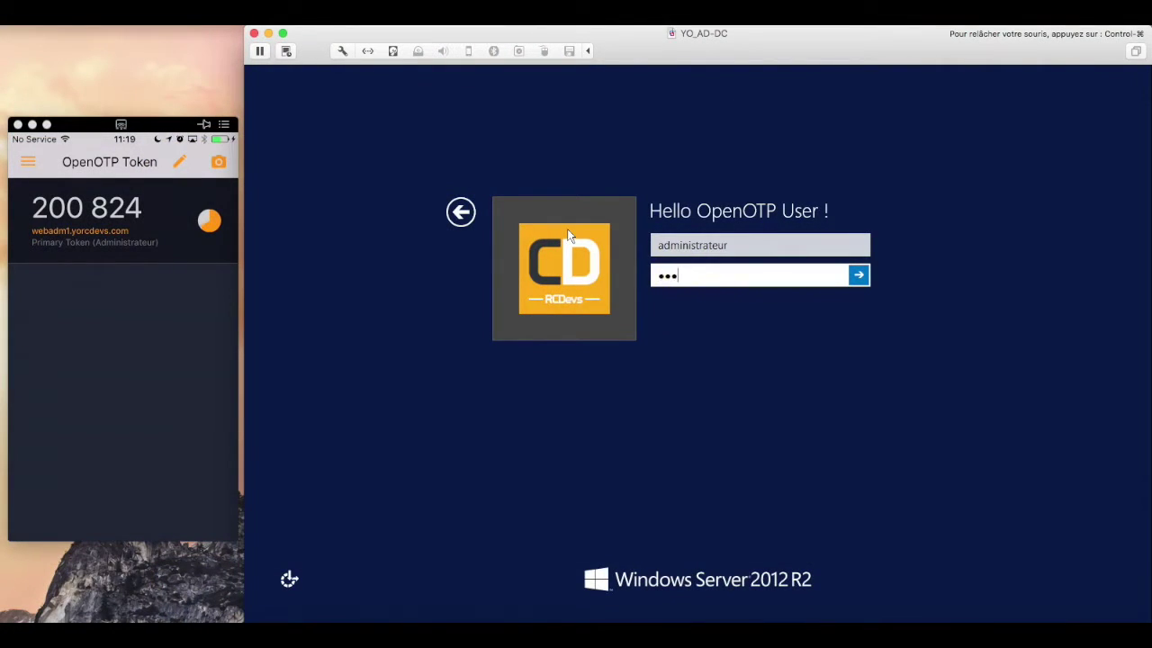
{"action": "key", "text": "Return"}
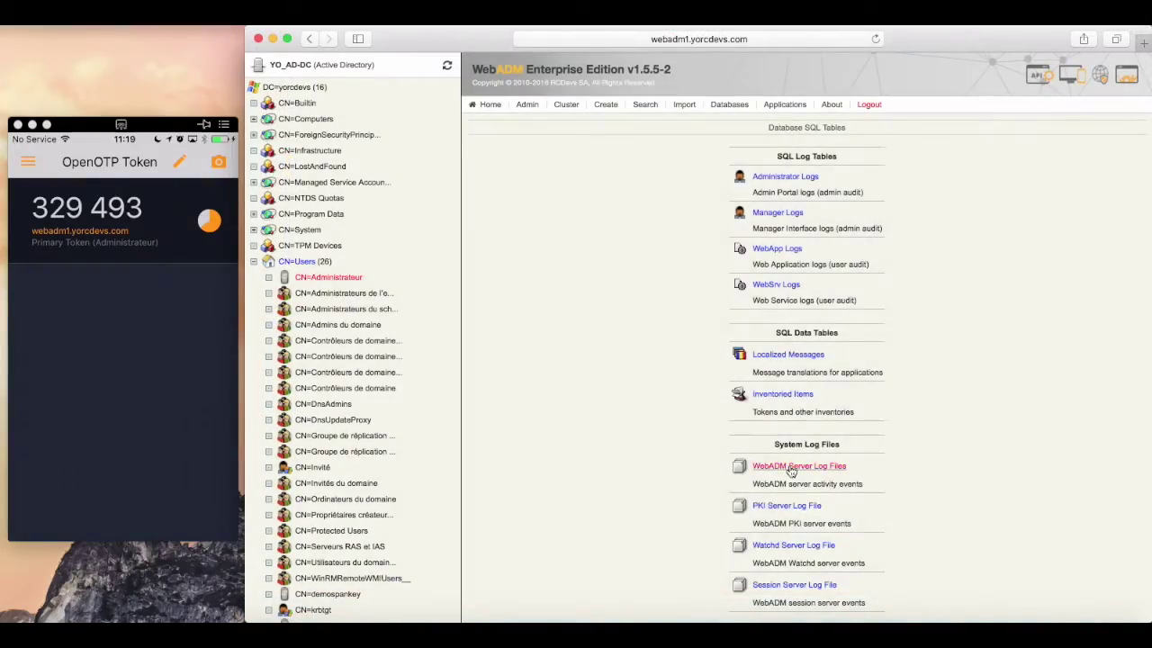
Scroll to the newest WebADM log entries and highlight the PUSH client login ending in success.
{"action": "left_click", "coordinate": [792, 472]}
{"action": "scroll", "coordinate": [900, 523], "scroll_direction": "down", "scroll_amount": 3}
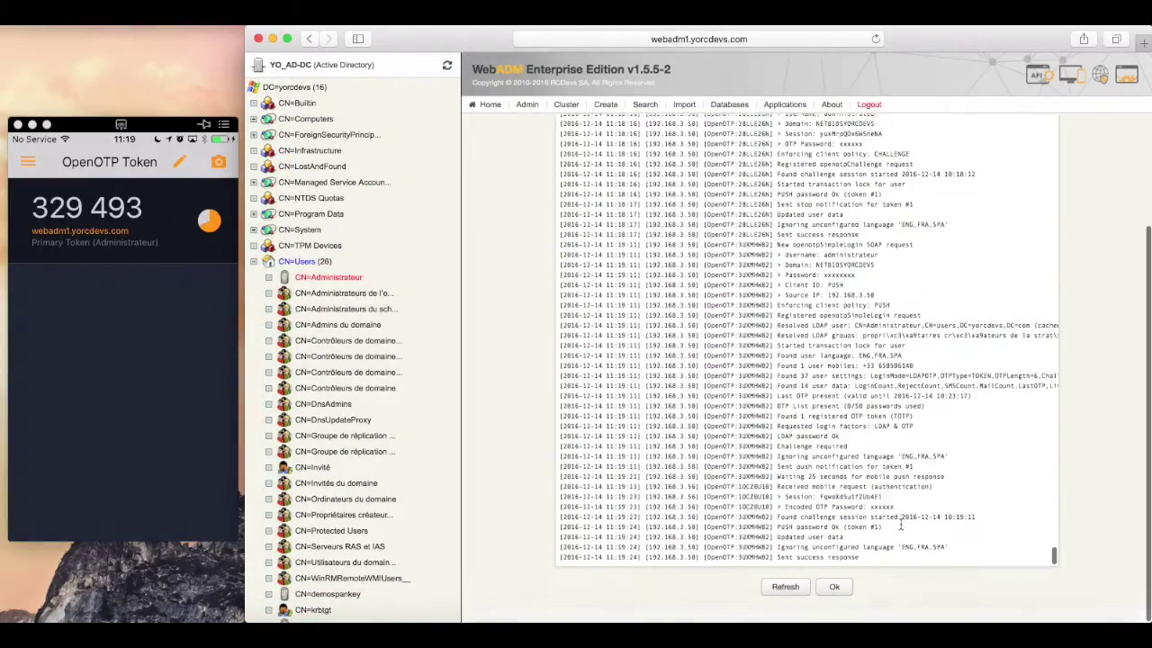
{"action": "left_click_drag", "start_coordinate": [875, 573], "coordinate": [544, 251]}
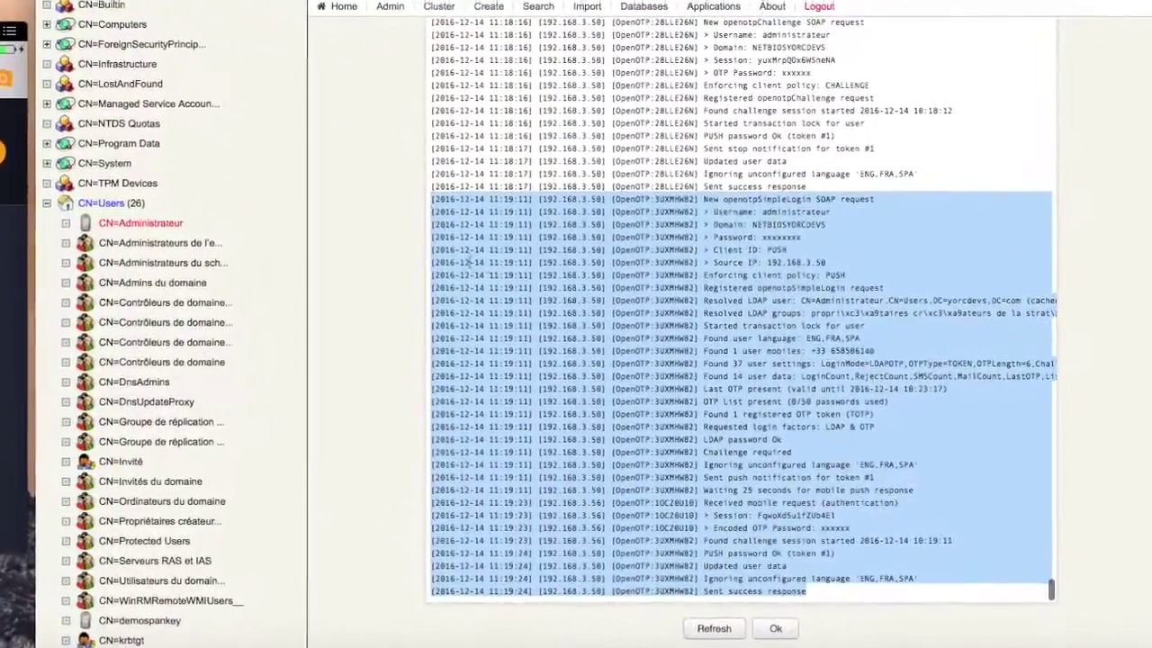